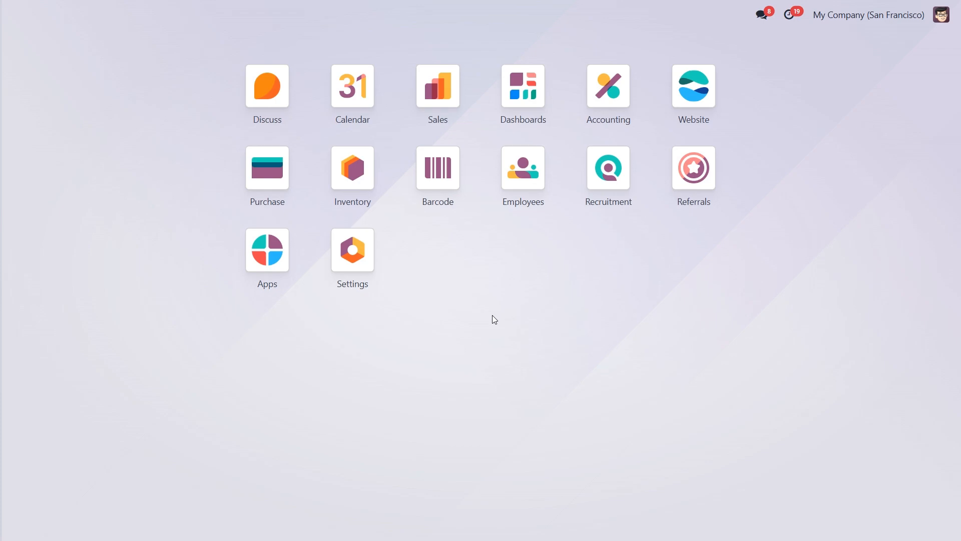
- Check the Packages option in the Inventory settings
{"action": "left_click", "coordinate": [354, 173]}
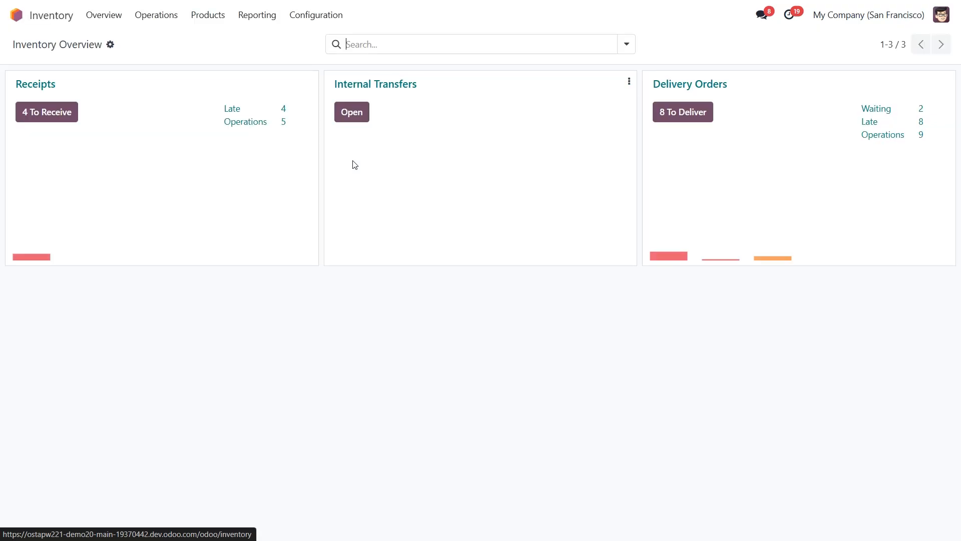
{"action": "left_click", "coordinate": [316, 15]}
{"action": "left_click", "coordinate": [312, 40]}
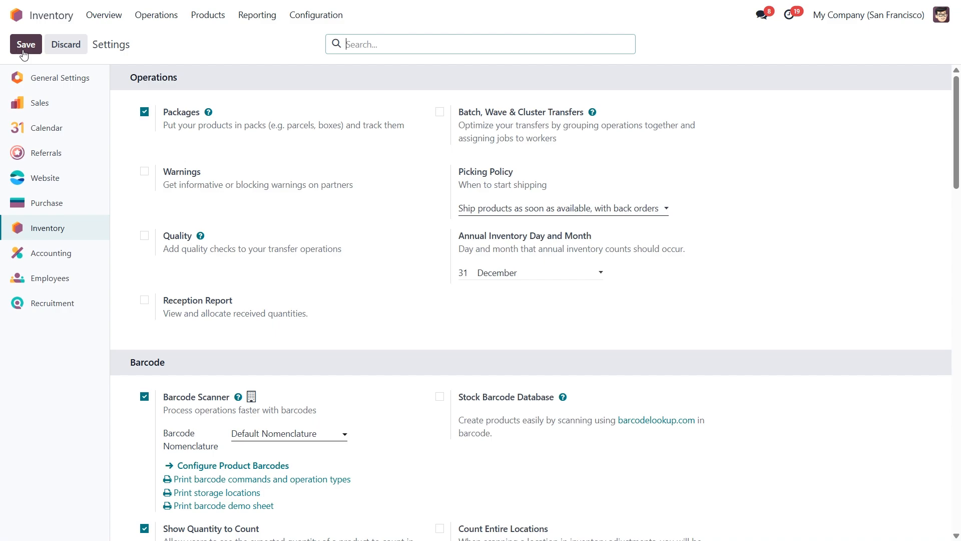
- Open package PACK0000001 from the list of product packages and review its type, location and pack date
{"action": "left_click", "coordinate": [222, 12]}
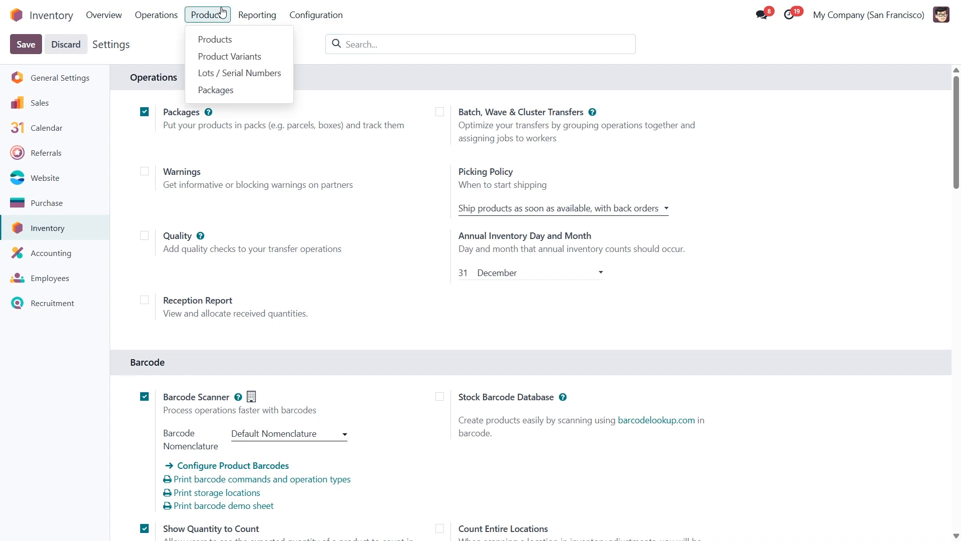
{"action": "left_click", "coordinate": [238, 92]}
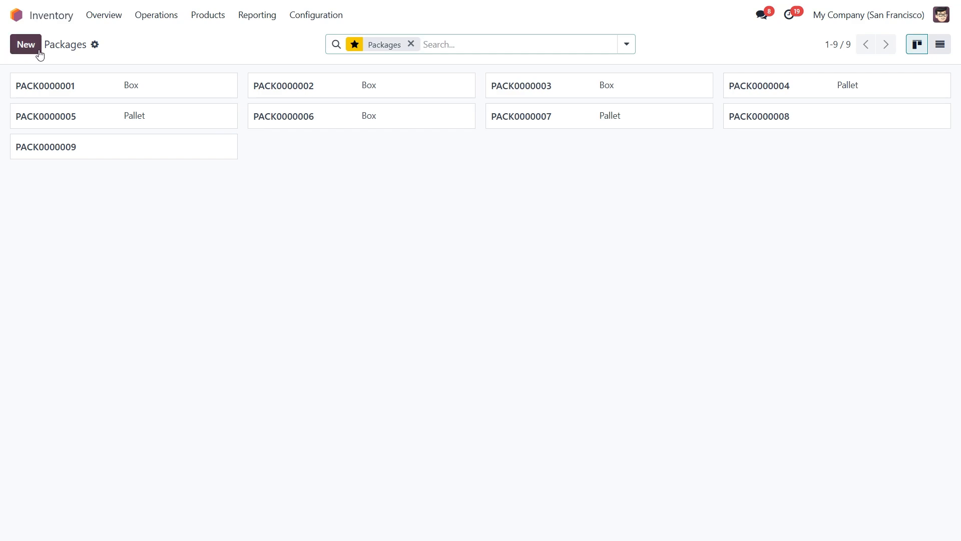
{"action": "left_click", "coordinate": [73, 93]}
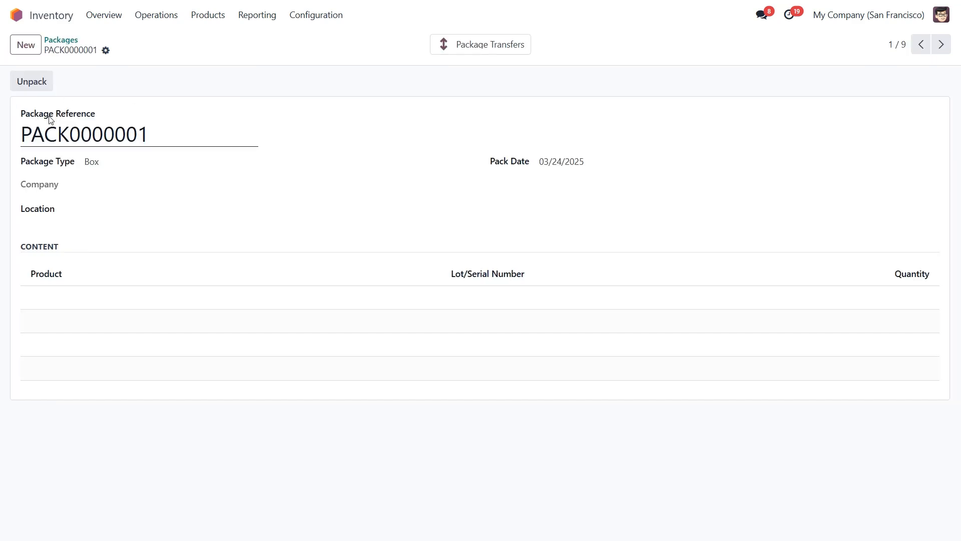
{"action": "left_click", "coordinate": [131, 161]}
{"action": "left_click", "coordinate": [133, 164]}
{"action": "left_click", "coordinate": [123, 212]}
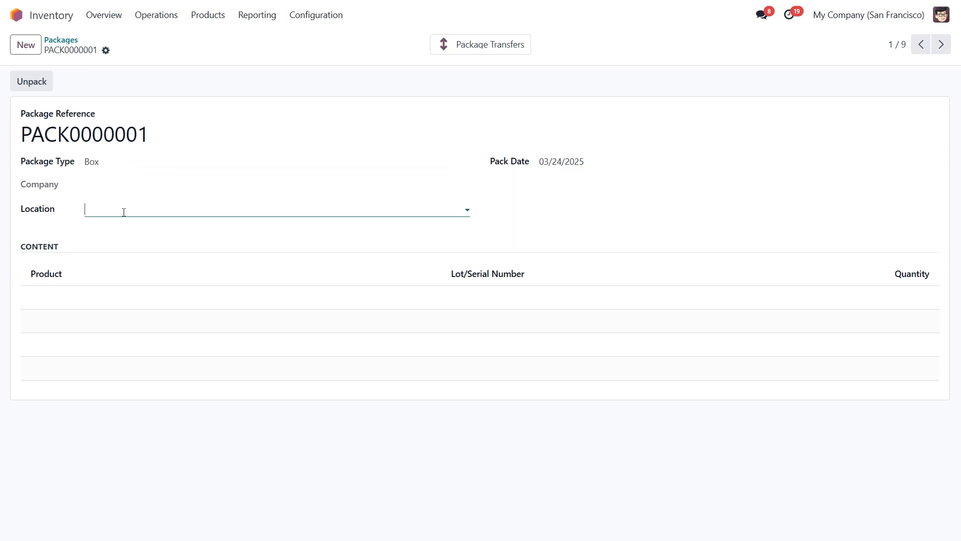
{"action": "left_click", "coordinate": [601, 163]}
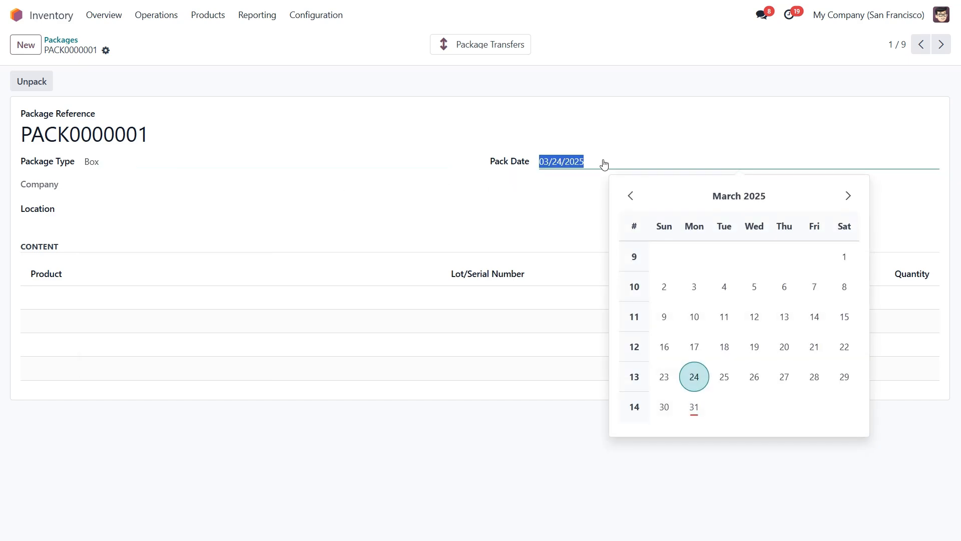
- Inspect the blank form for creating a package type, including its barcode and storage category capacity, and discard it
{"action": "left_click", "coordinate": [145, 163]}
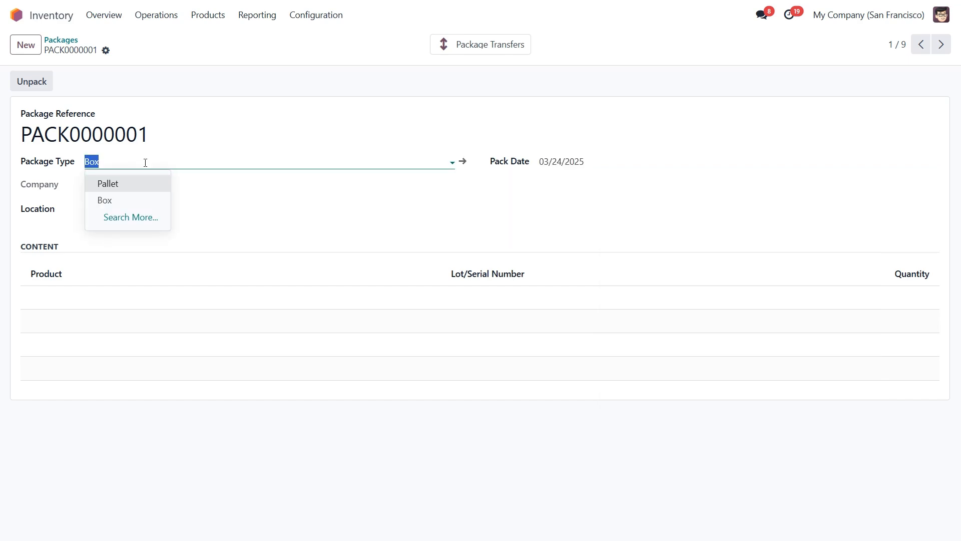
{"action": "left_click", "coordinate": [138, 217]}
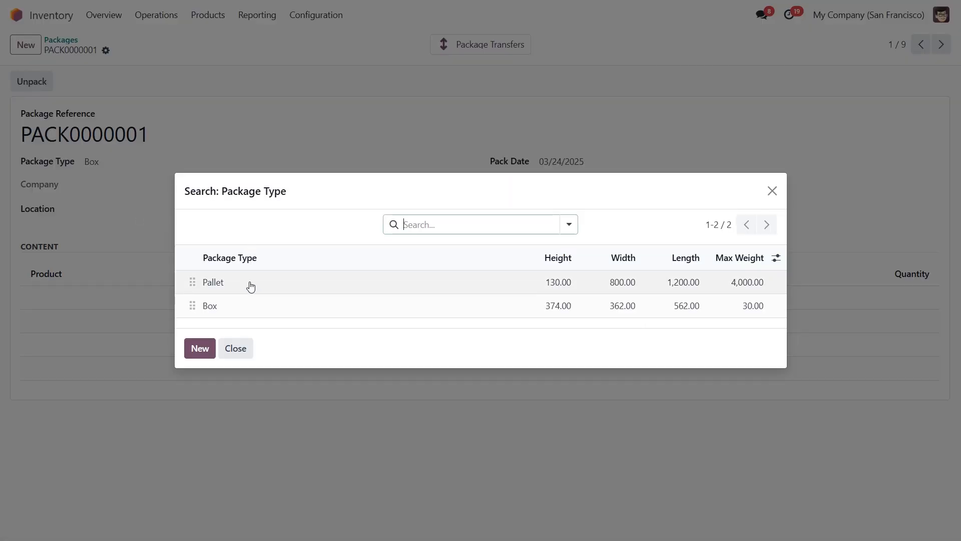
{"action": "left_click", "coordinate": [199, 348]}
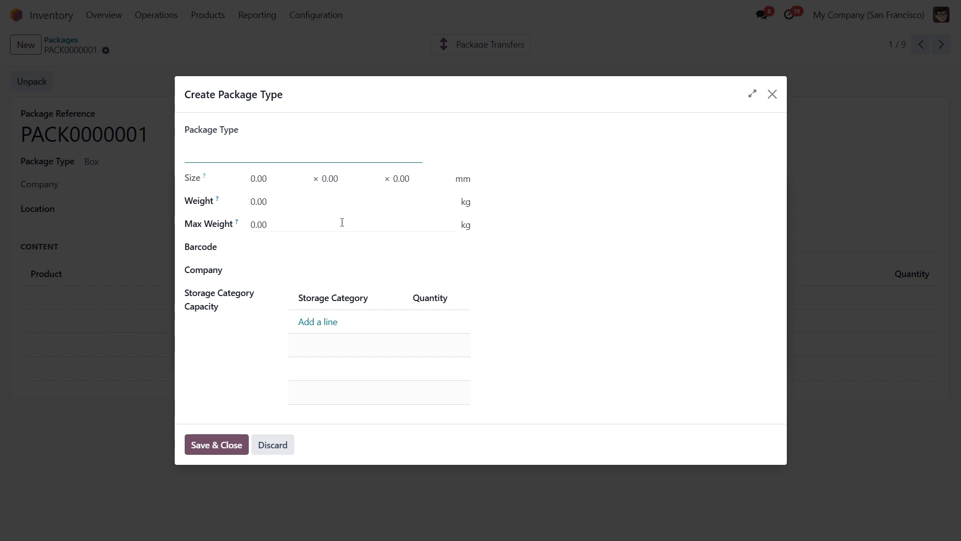
{"action": "left_click", "coordinate": [282, 249]}
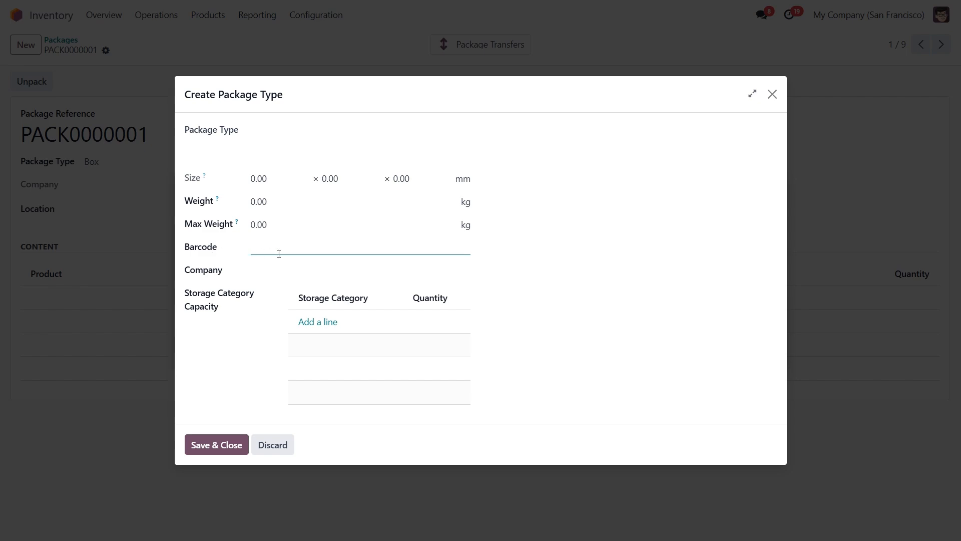
{"action": "left_click", "coordinate": [312, 325]}
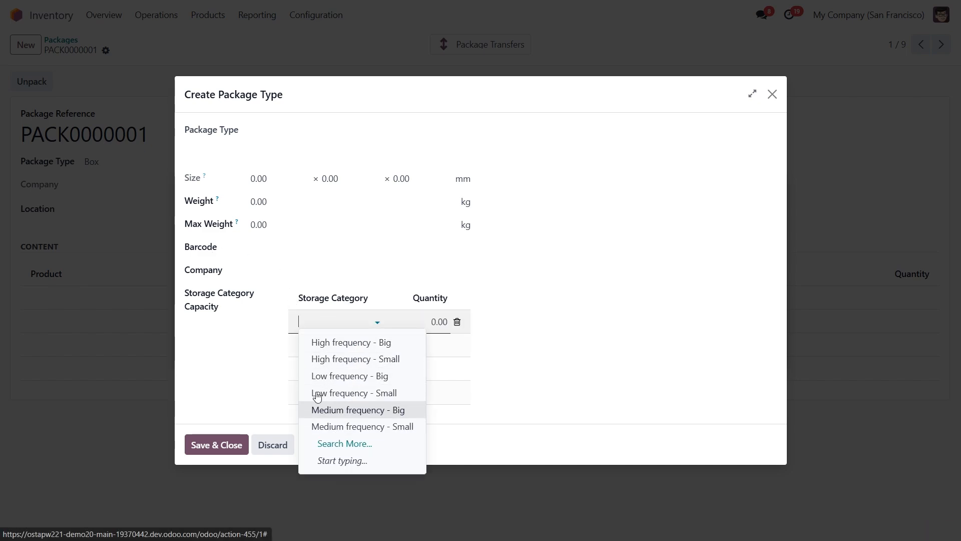
{"action": "left_click", "coordinate": [261, 361]}
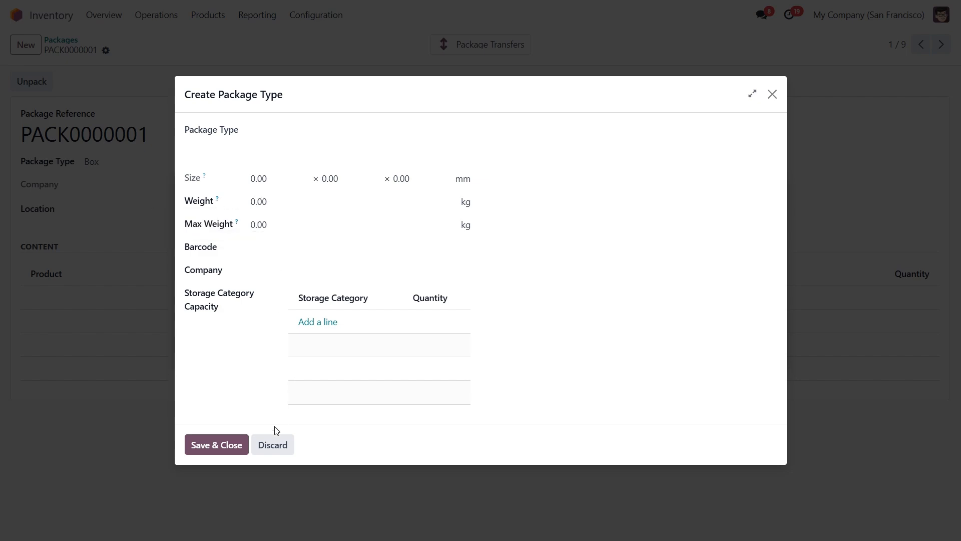
{"action": "left_click", "coordinate": [275, 450]}
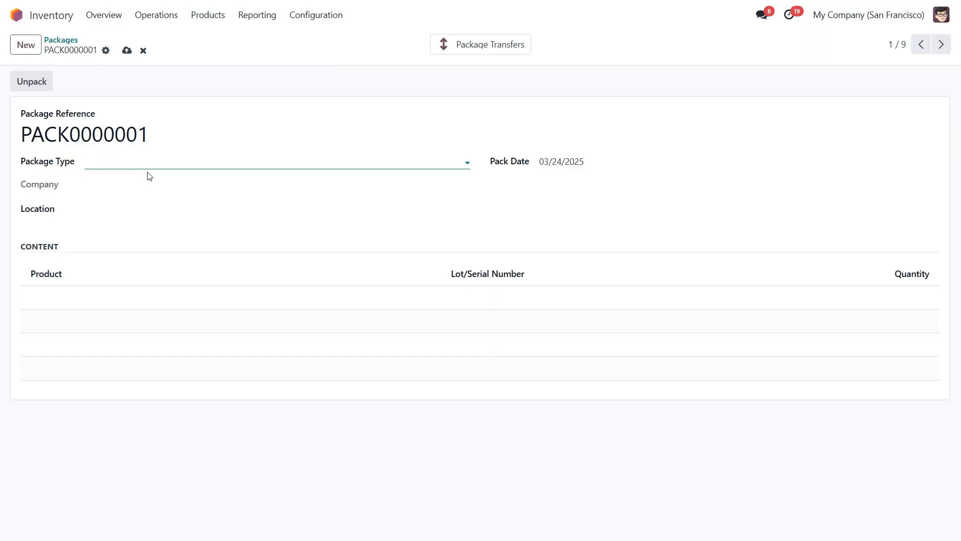
{"action": "left_click", "coordinate": [315, 16]}
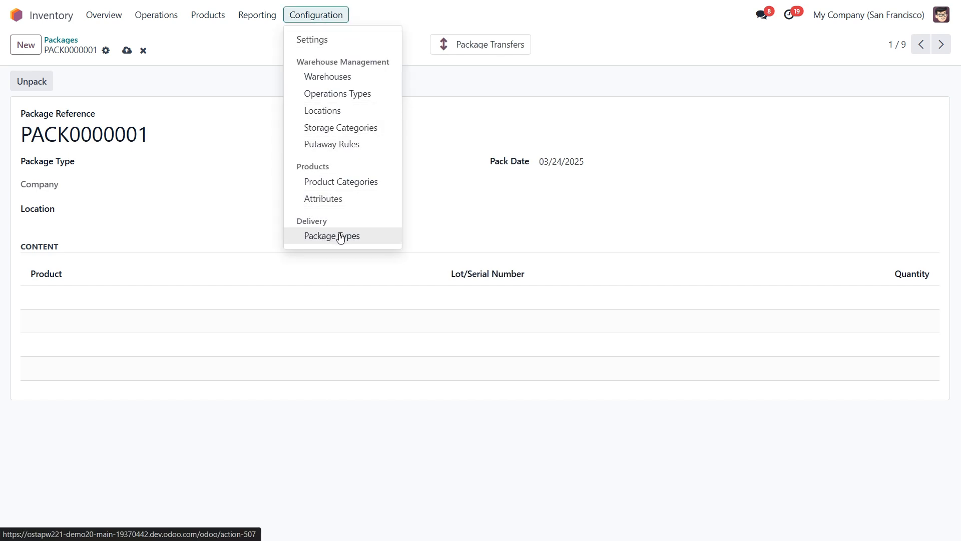
{"action": "left_click", "coordinate": [267, 233]}
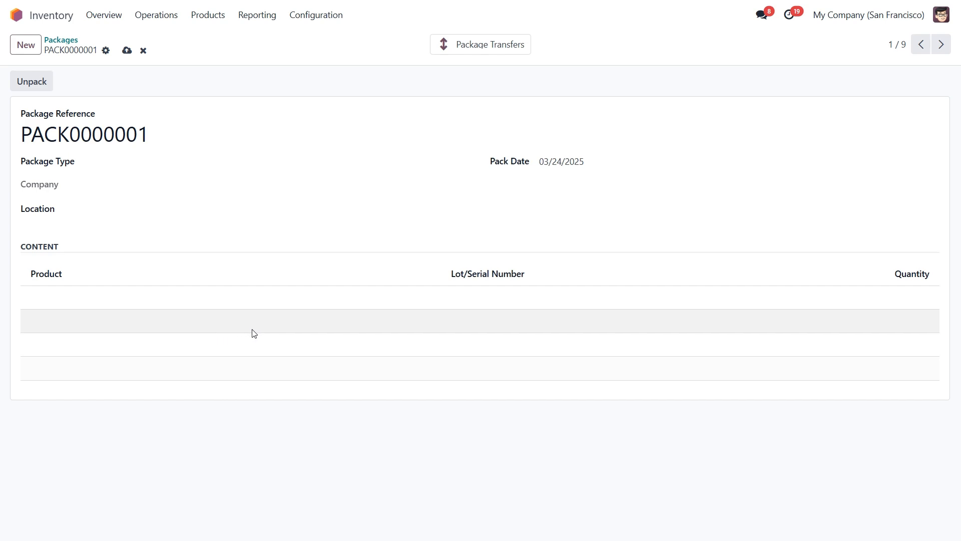
- Open the ready delivery order for Azure Interior and show the detailed stock move of its Desk Pad line
{"action": "left_click", "coordinate": [155, 23]}
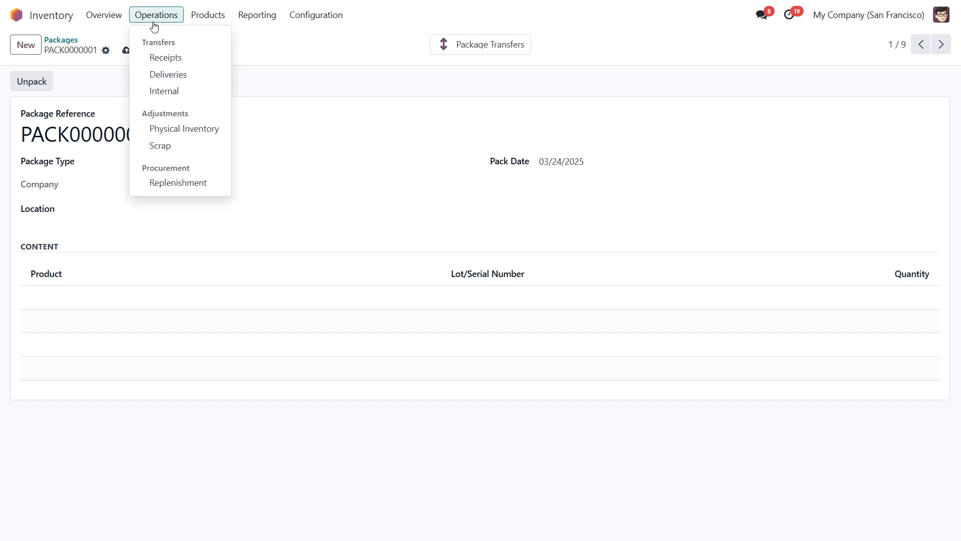
{"action": "left_click", "coordinate": [166, 75]}
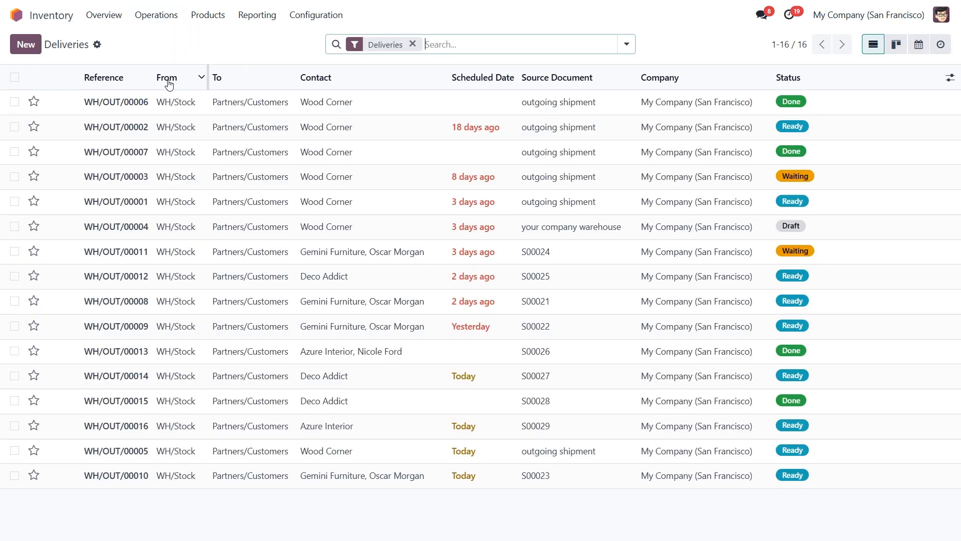
{"action": "left_click", "coordinate": [617, 434]}
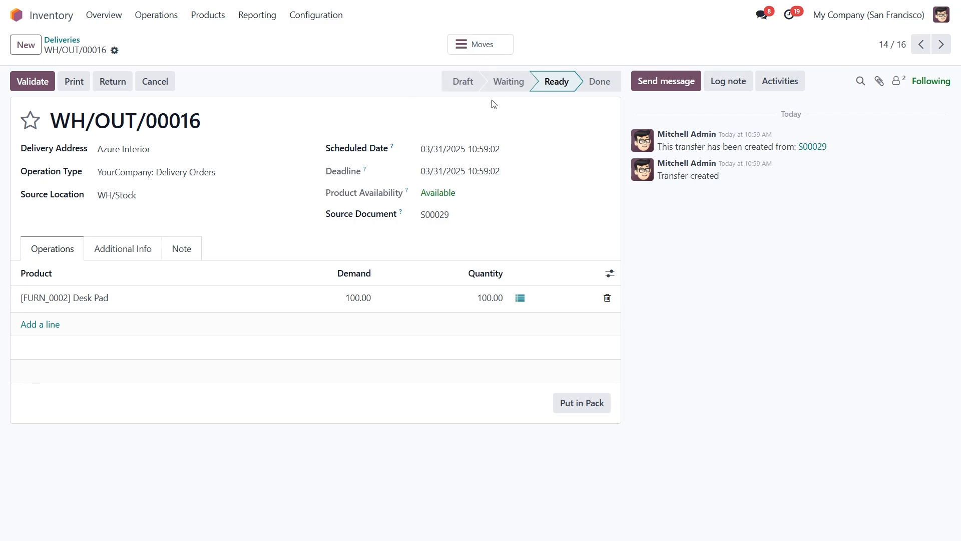
{"action": "left_click", "coordinate": [520, 300]}
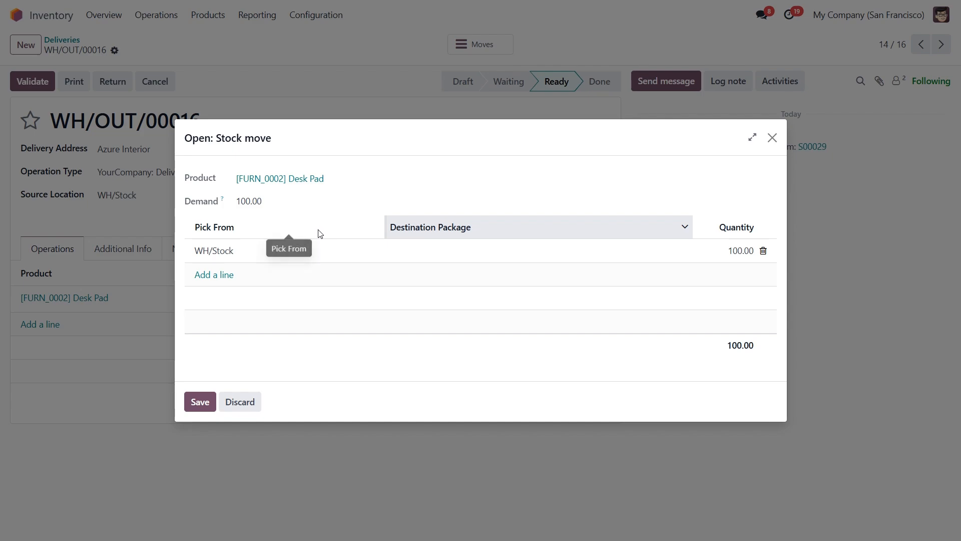
{"action": "left_click", "coordinate": [514, 252]}
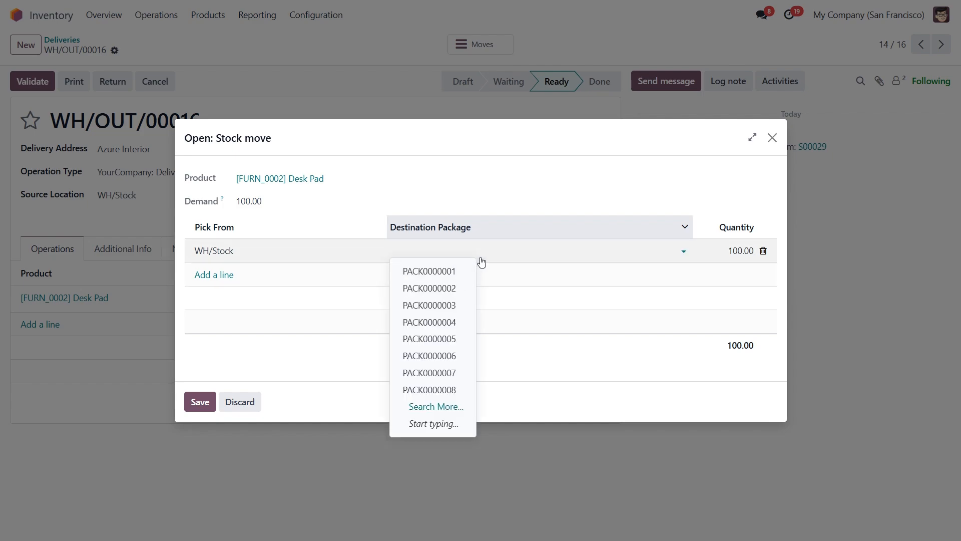
{"action": "type", "text": "Large Box"}
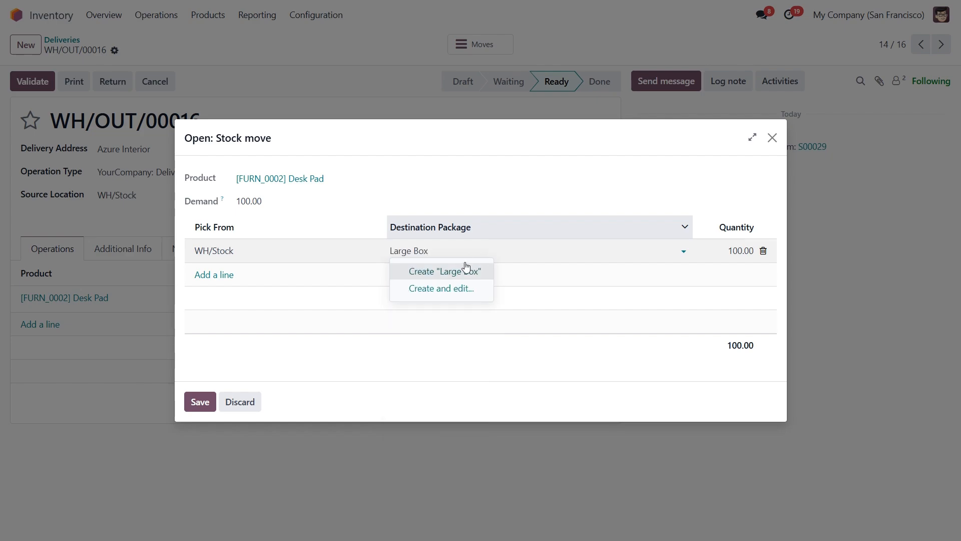
{"action": "key", "text": "BackSpace"}
{"action": "key", "text": "BackSpace"}
{"action": "key", "text": "BackSpace"}
{"action": "key", "text": "BackSpace"}
{"action": "key", "text": "BackSpace"}
{"action": "key", "text": "BackSpace"}
{"action": "key", "text": "BackSpace"}
{"action": "key", "text": "BackSpace"}
{"action": "key", "text": "BackSpace"}
- Assign PACK0000001 as the destination package of the Desk Pad move line and set its quantity to 50
{"action": "left_click", "coordinate": [486, 253]}
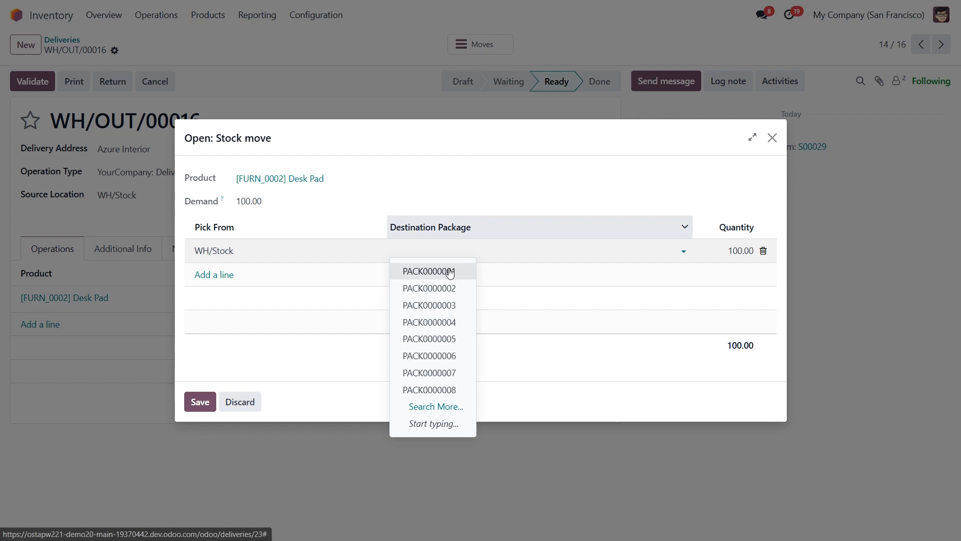
{"action": "left_click", "coordinate": [453, 269]}
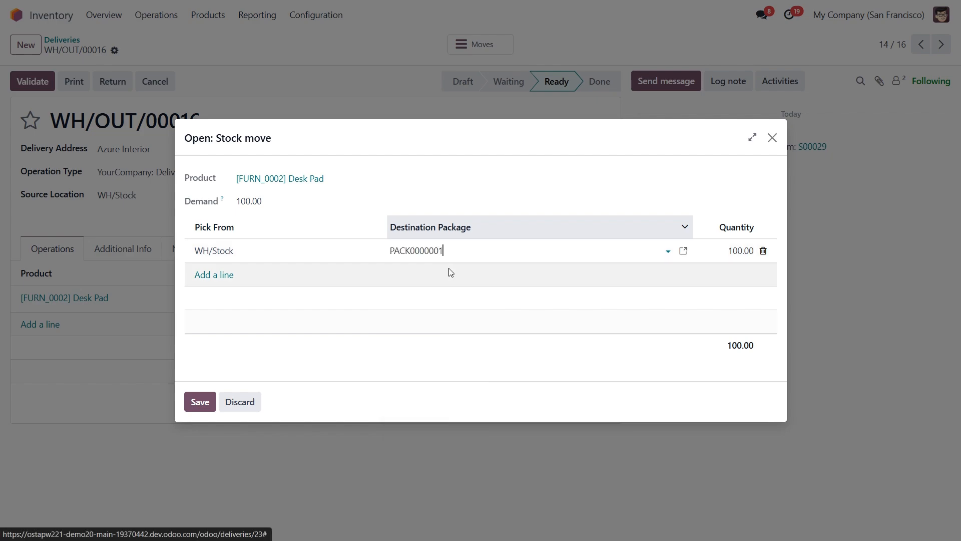
{"action": "left_click", "coordinate": [752, 255]}
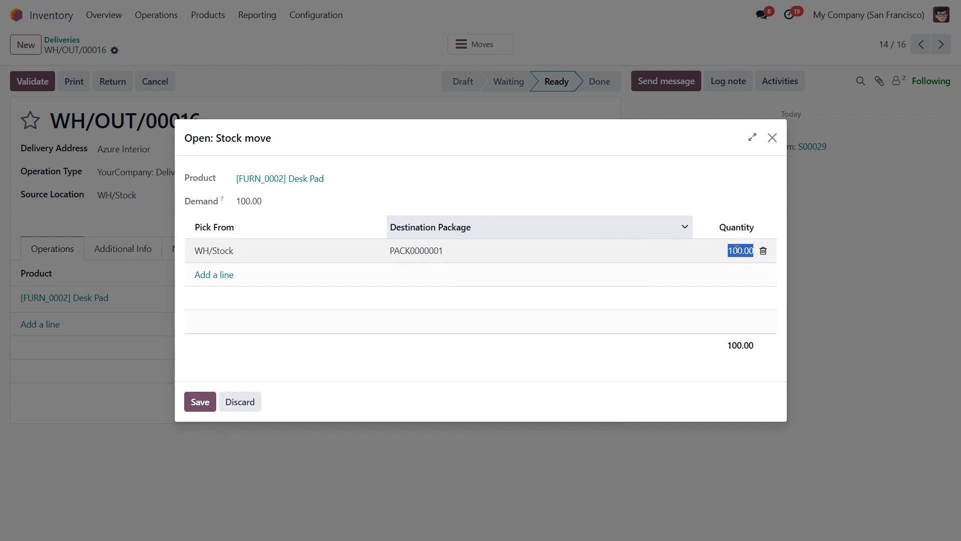
{"action": "type", "text": "50"}
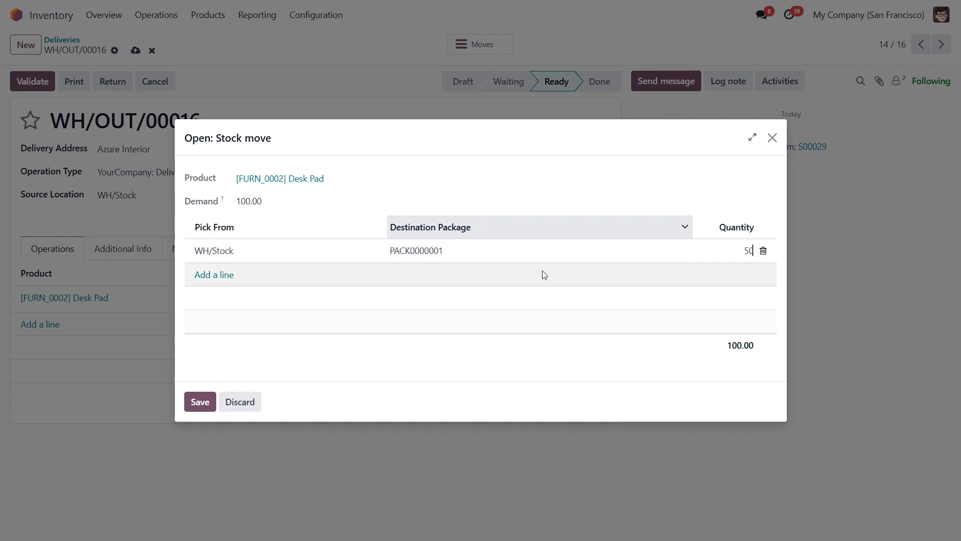
- Add a second Desk Pad line picked from WH/Stock with destination package PACK0000002 and save the stock move
{"action": "left_click", "coordinate": [214, 280]}
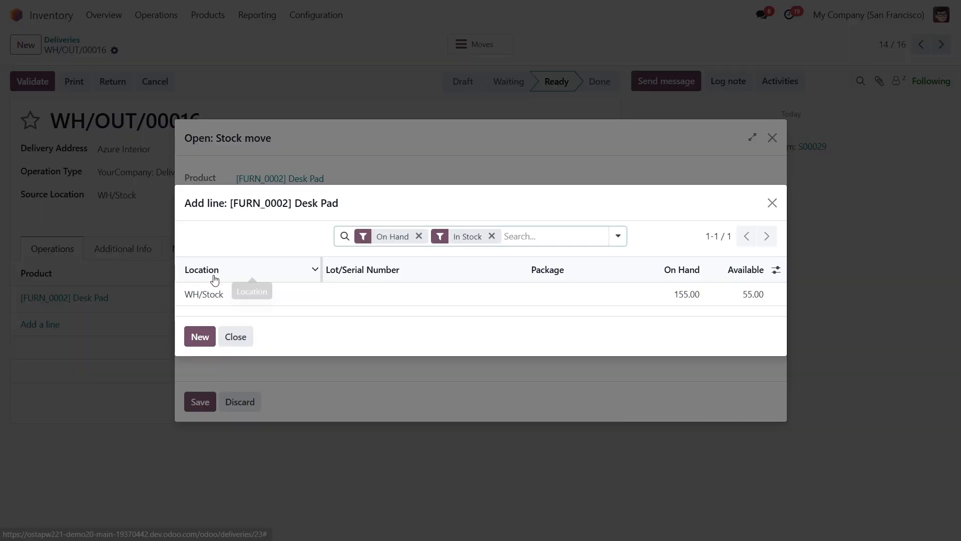
{"action": "left_click", "coordinate": [235, 295]}
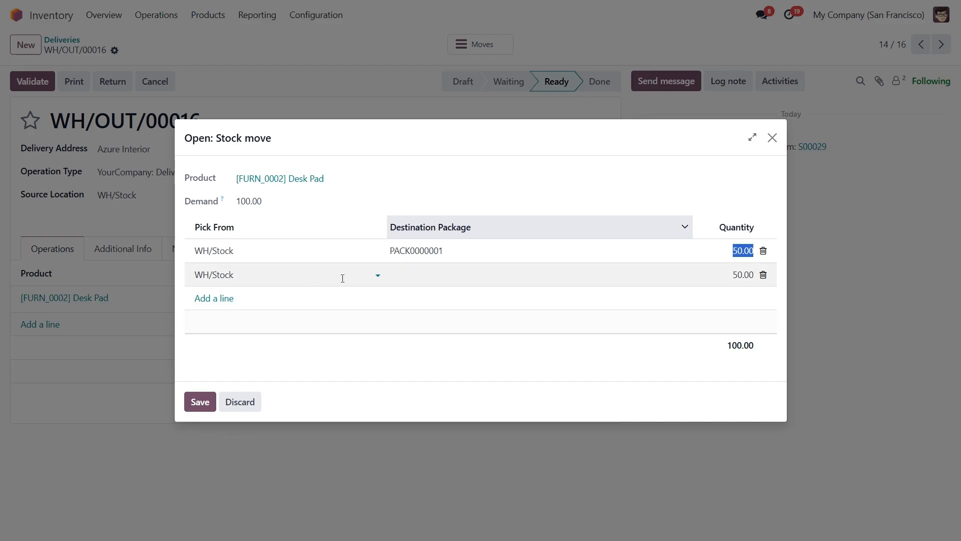
{"action": "left_click", "coordinate": [455, 271]}
{"action": "left_click", "coordinate": [452, 312]}
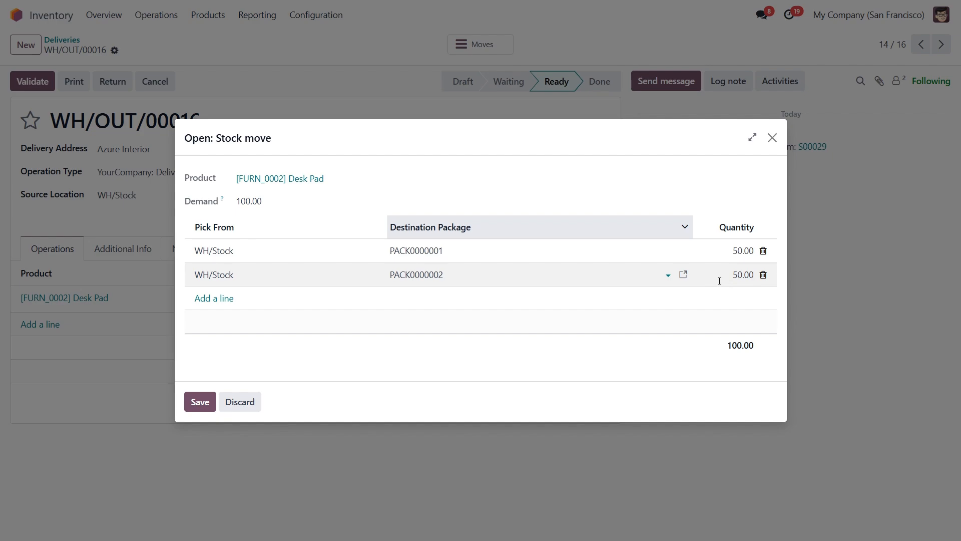
{"action": "left_click", "coordinate": [194, 401]}
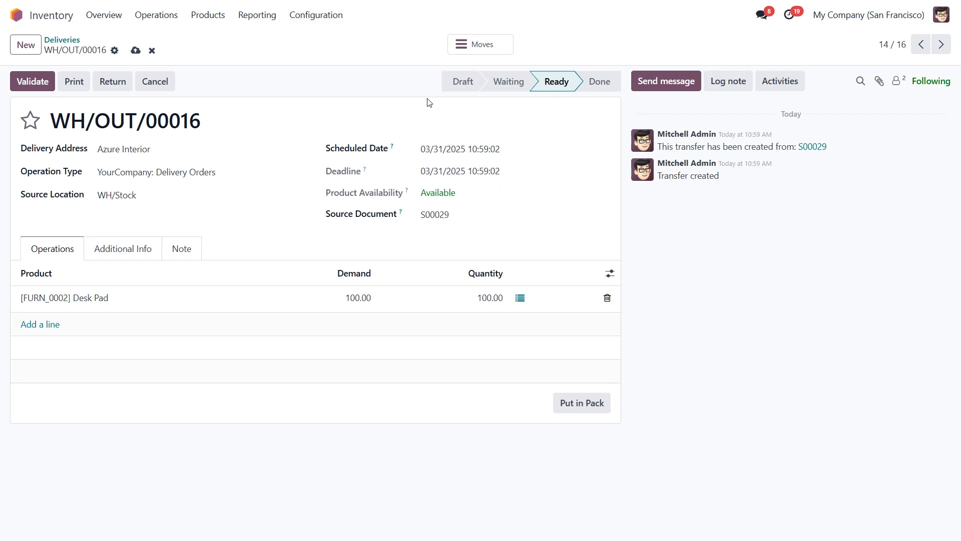
- Validate the delivery order and open its package PACK0000001 to review the contents
{"action": "left_click", "coordinate": [30, 83]}
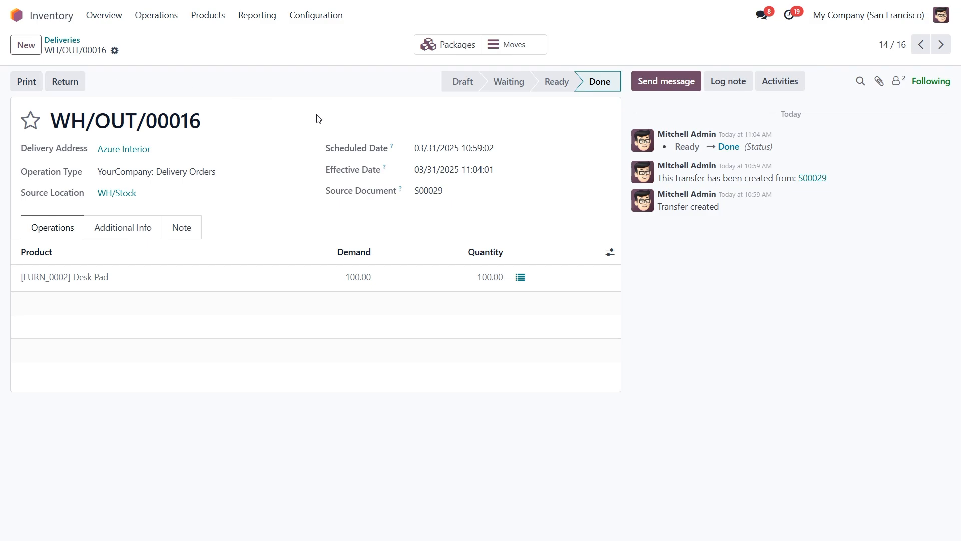
{"action": "left_click", "coordinate": [449, 44]}
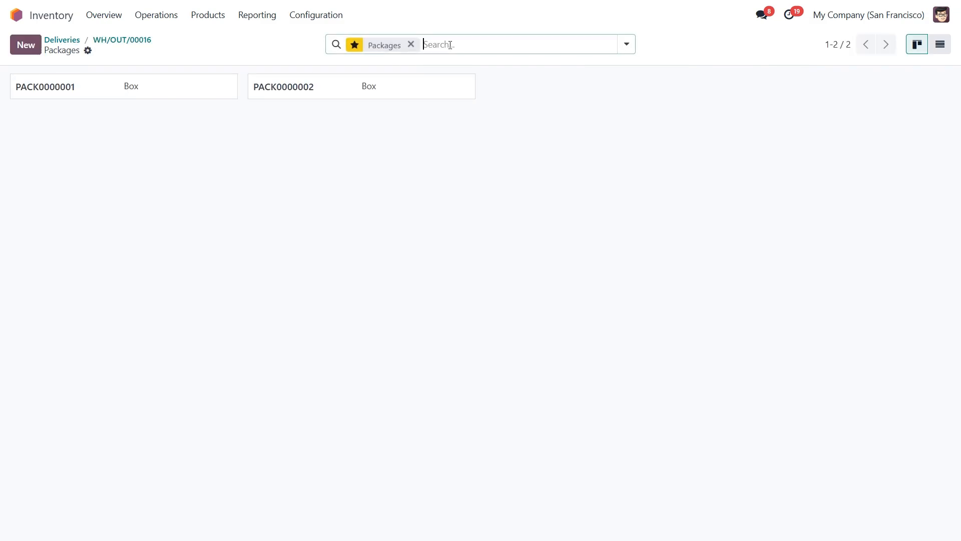
{"action": "left_click", "coordinate": [133, 97]}
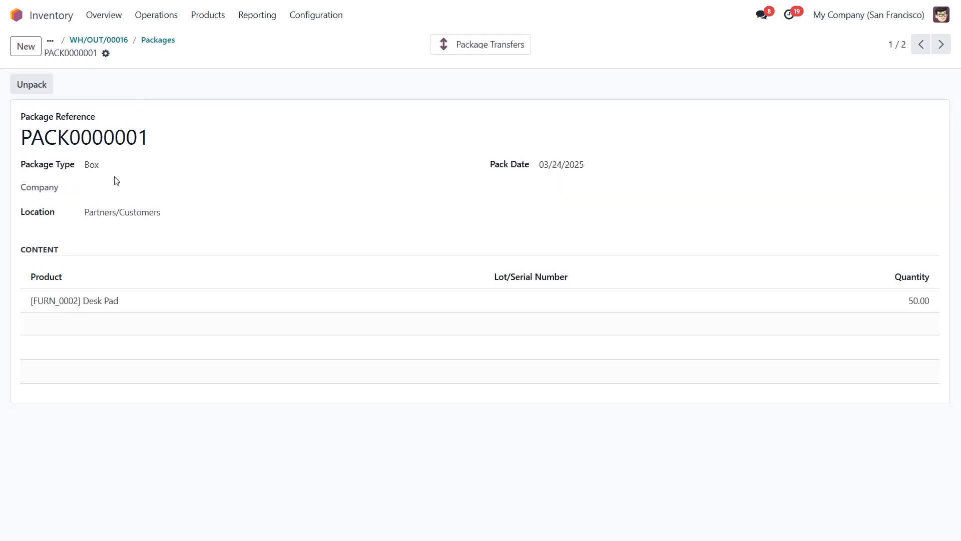